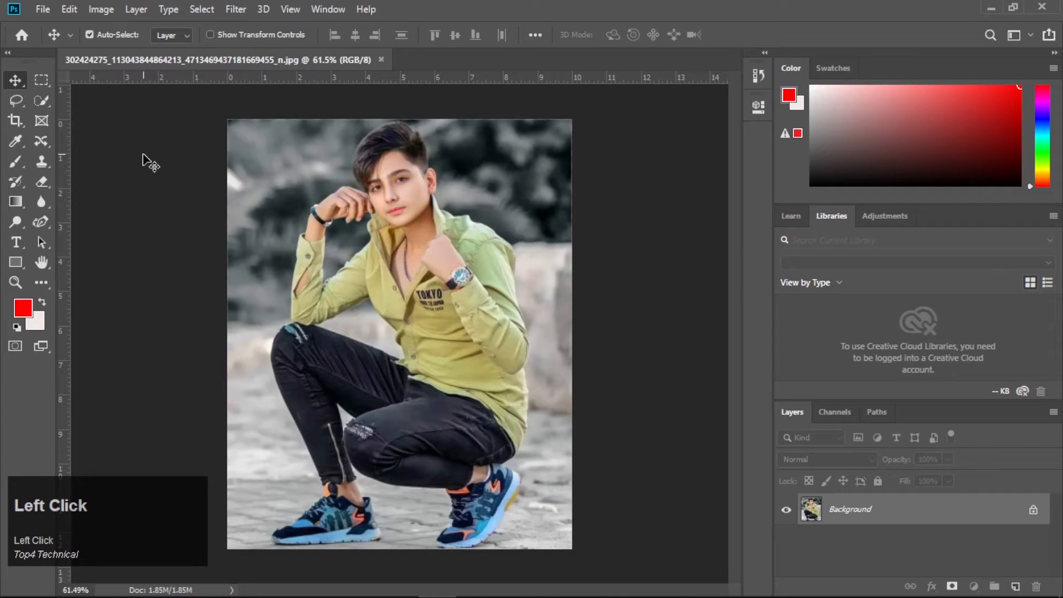
- Duplicate the Background layer
click(15, 80)
drag(959, 510, 1017, 586)
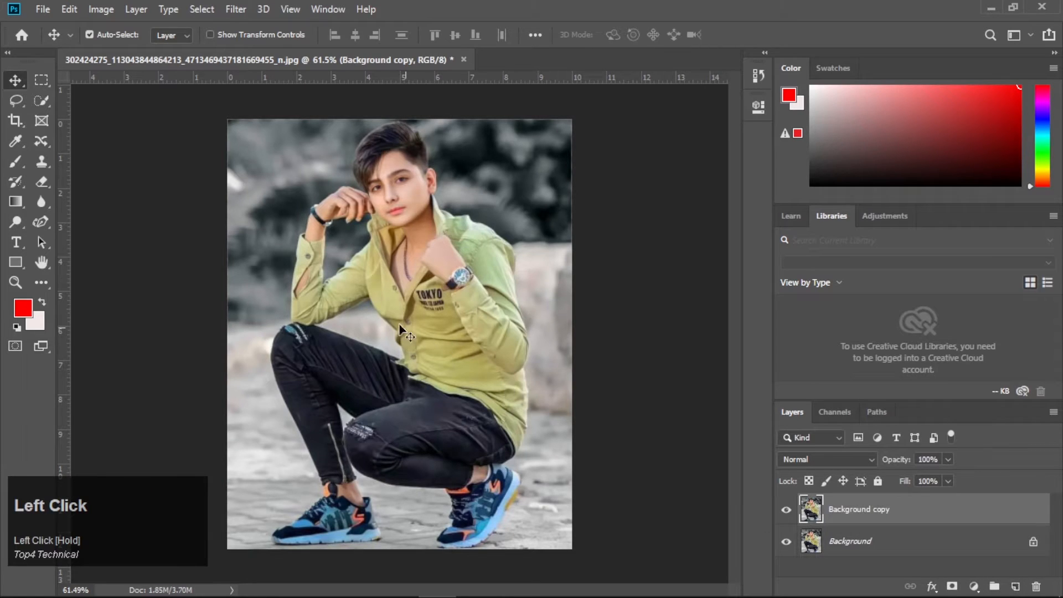
- Select the shirt with the Quick Selection tool, undoing stray additions near the chest print
click(35, 102)
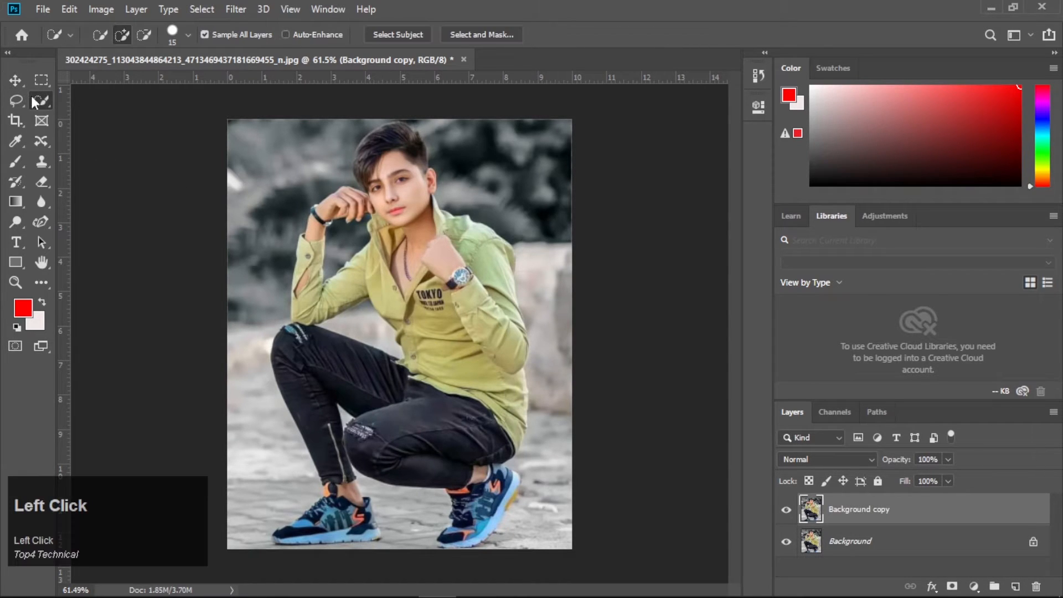
drag(367, 269, 385, 304)
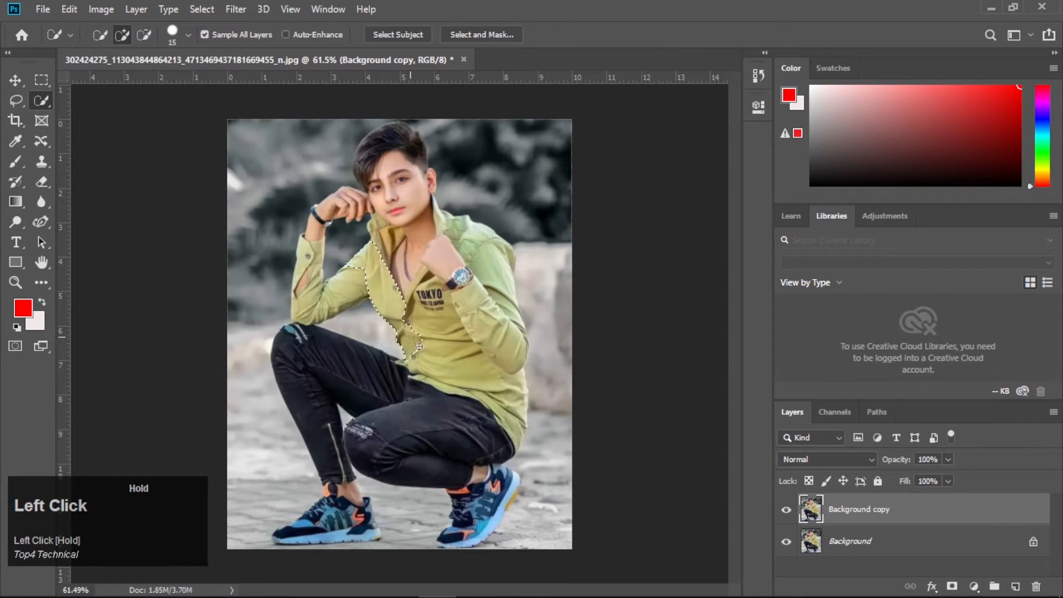
drag(419, 346, 499, 411)
mouse_move(507, 313)
mouse_down()
mouse_move(443, 213)
mouse_move(390, 244)
mouse_move(381, 225)
mouse_move(370, 260)
mouse_move(345, 254)
mouse_move(325, 275)
mouse_move(309, 272)
mouse_move(317, 227)
mouse_move(363, 239)
mouse_up()
alt+drag(334, 327, 383, 336)
alt+drag(444, 291, 438, 289)
drag(437, 290, 425, 284)
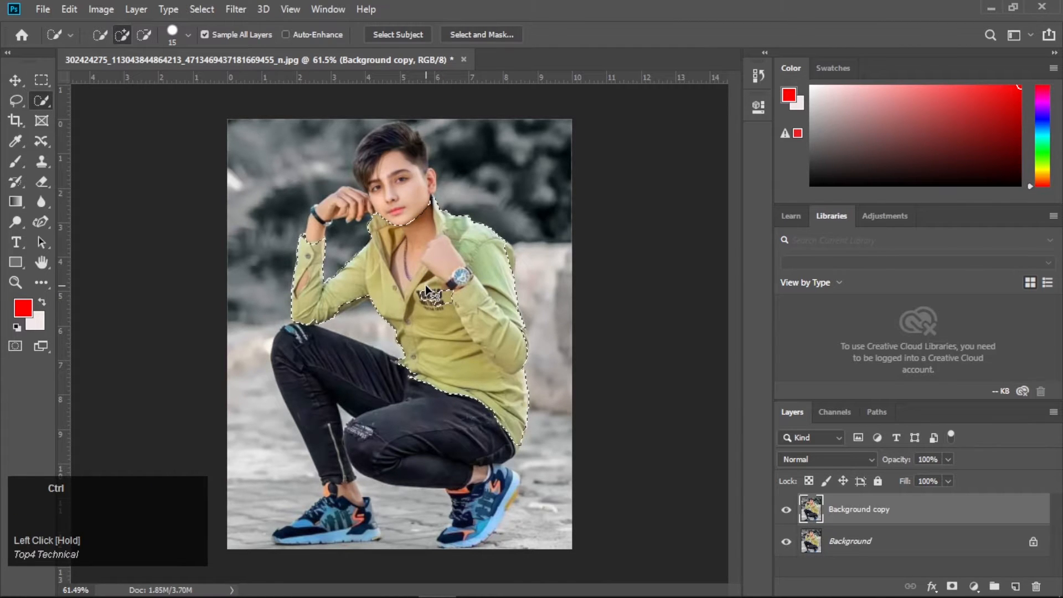
key(ctrl+z)
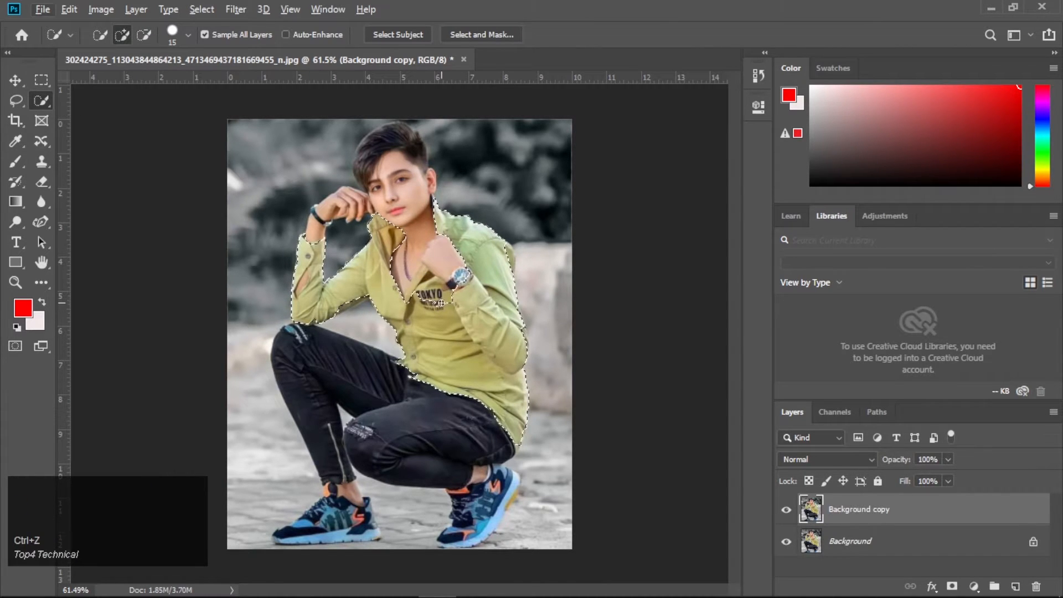
drag(438, 301, 435, 293)
mouse_move(436, 288)
mouse_down()
mouse_move(434, 299)
mouse_move(429, 280)
mouse_move(432, 298)
mouse_up()
key(ctrl+z)
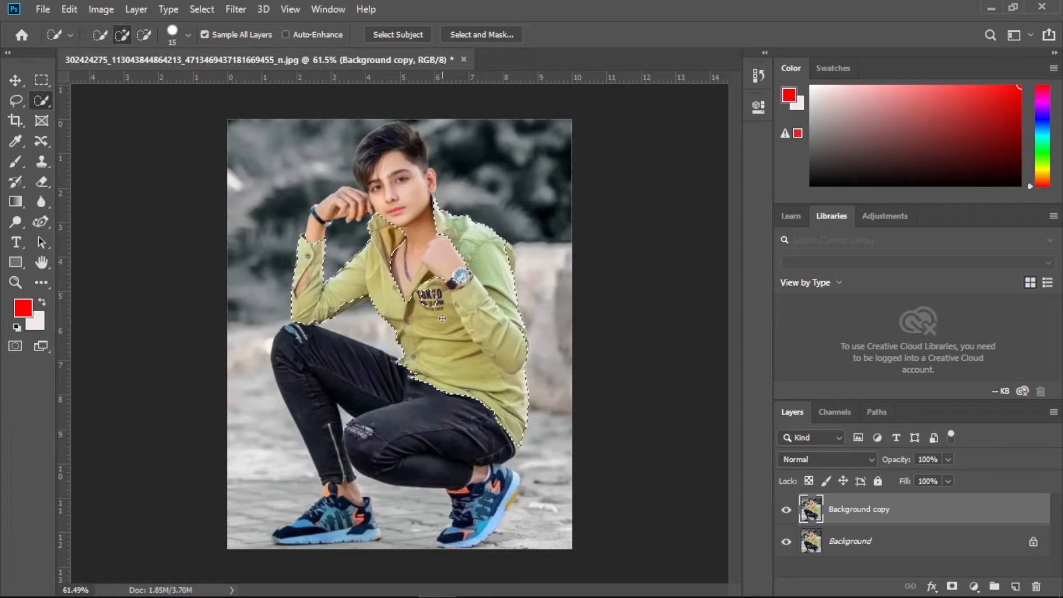
- Refine the shirt selection around the collar and chest with the Lasso and Quick Selection tools
click(432, 303)
drag(433, 303, 433, 299)
alt+click(428, 301)
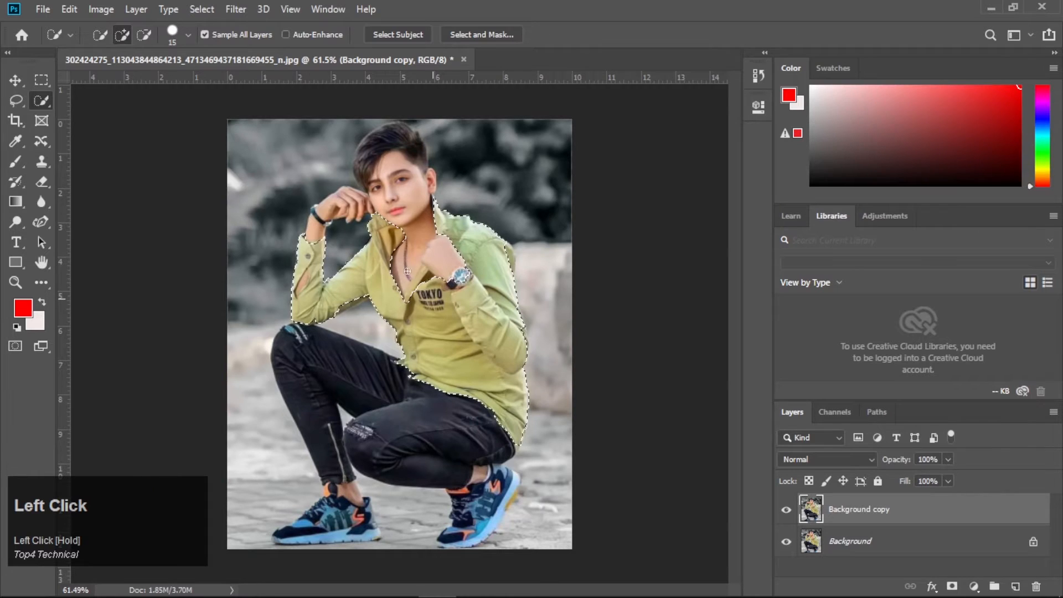
click(15, 100)
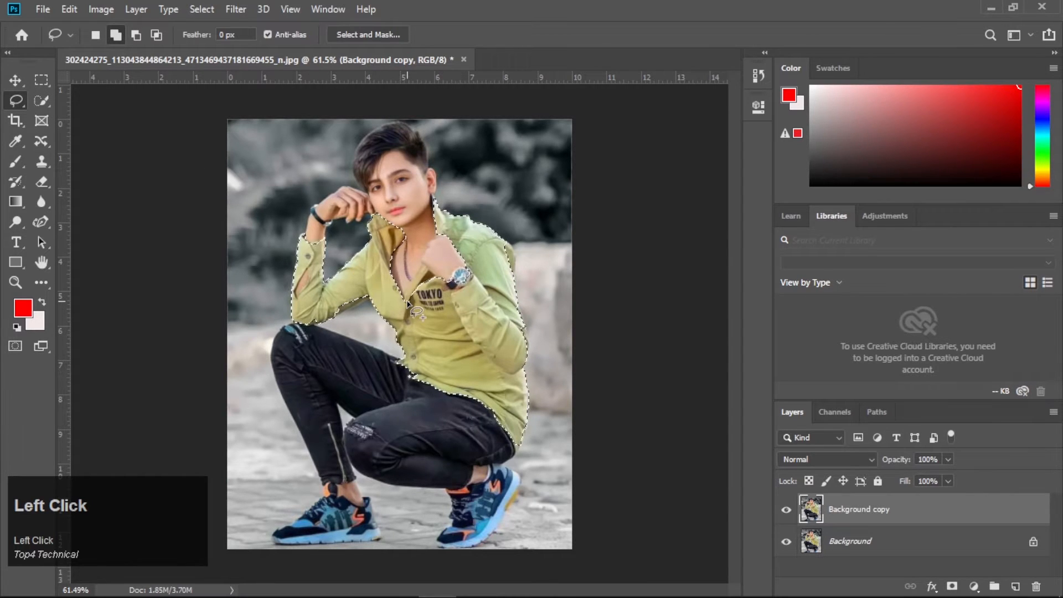
drag(407, 295, 423, 272)
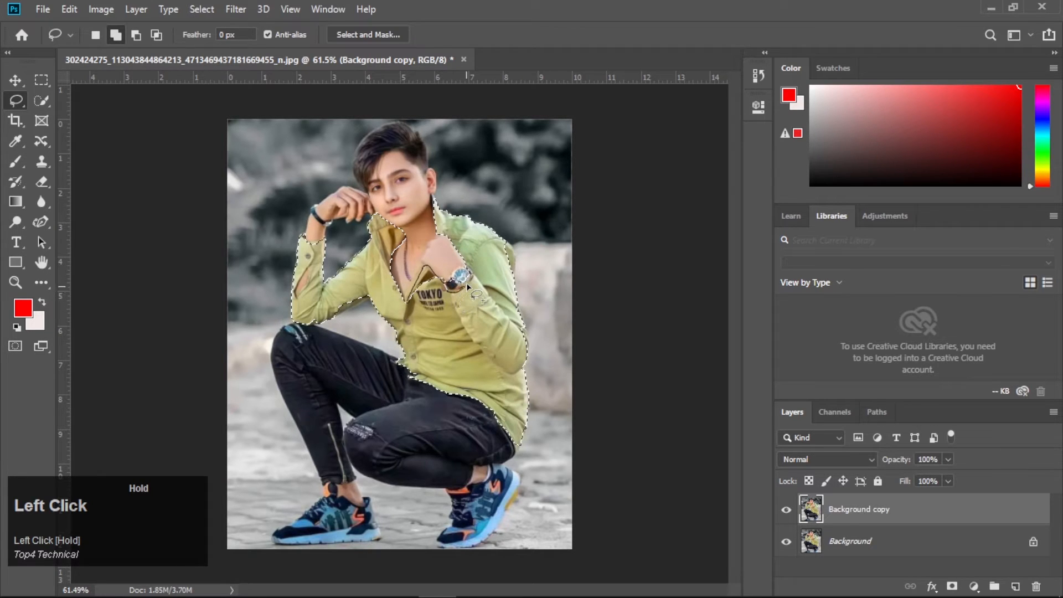
mouse_move(471, 271)
mouse_down()
mouse_move(458, 246)
mouse_move(435, 278)
mouse_move(453, 294)
mouse_move(437, 275)
mouse_move(452, 295)
mouse_up()
drag(512, 325, 515, 328)
click(41, 100)
mouse_move(454, 273)
mouse_down()
mouse_move(467, 281)
mouse_move(434, 285)
mouse_move(425, 299)
mouse_up()
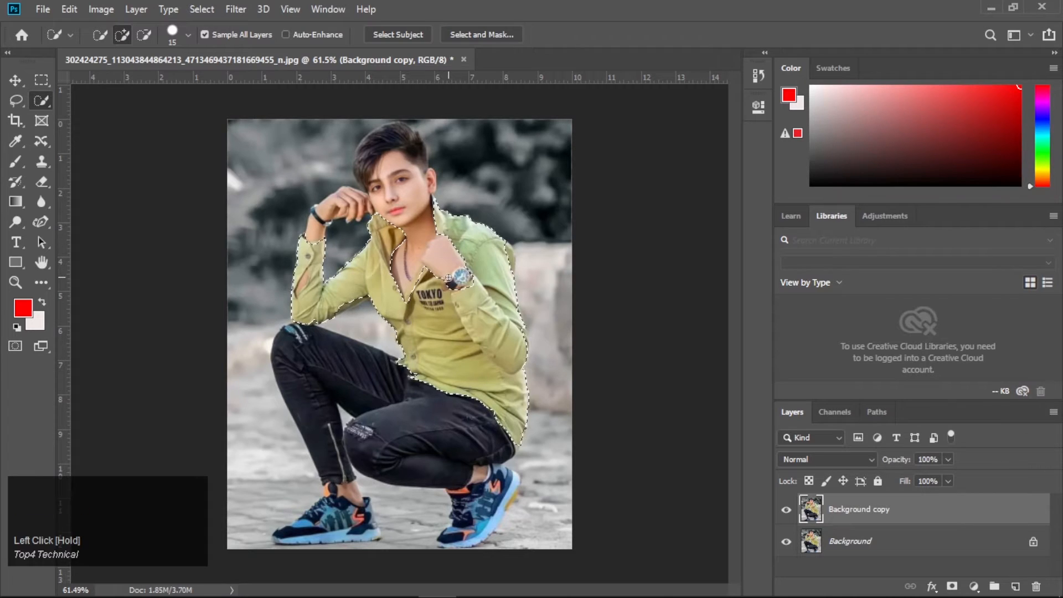
- Copy the shirt selection to its own layer and apply a Camera Raw Filter with Temperature +58
key(ctrl+j)
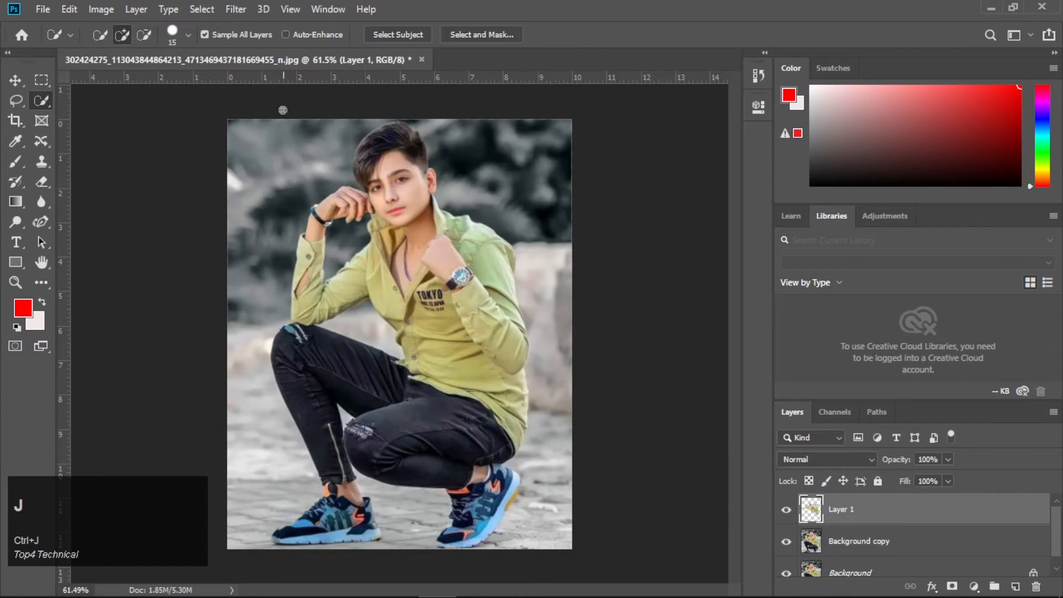
click(235, 10)
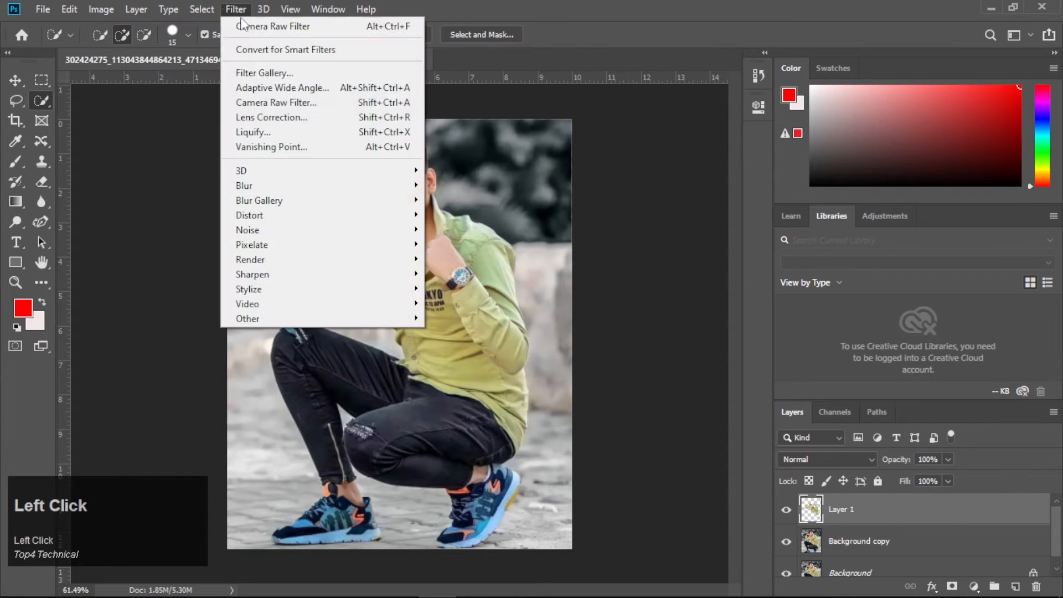
click(296, 102)
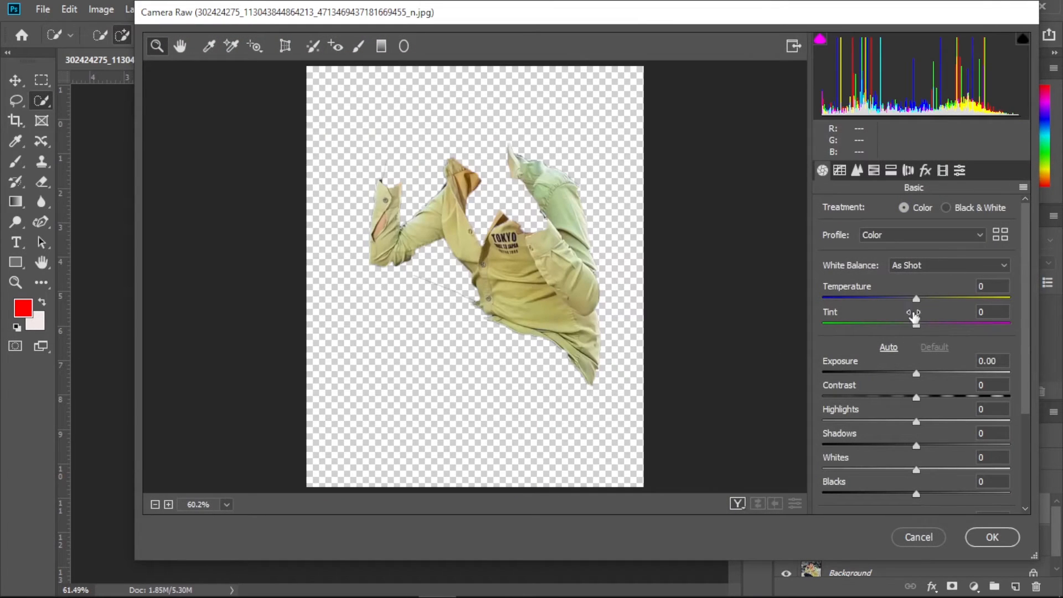
drag(916, 296, 970, 297)
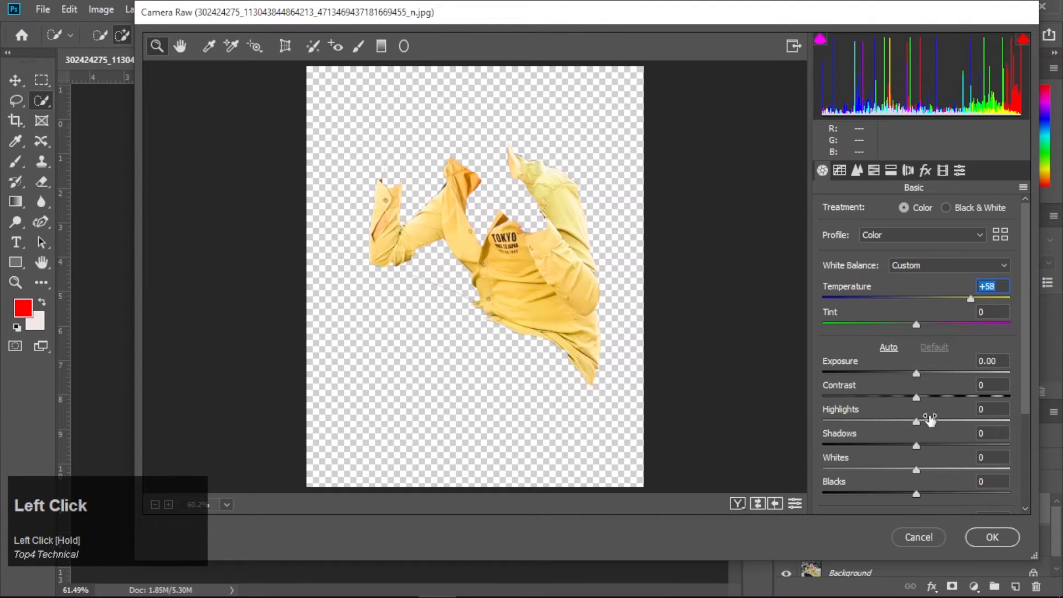
click(986, 536)
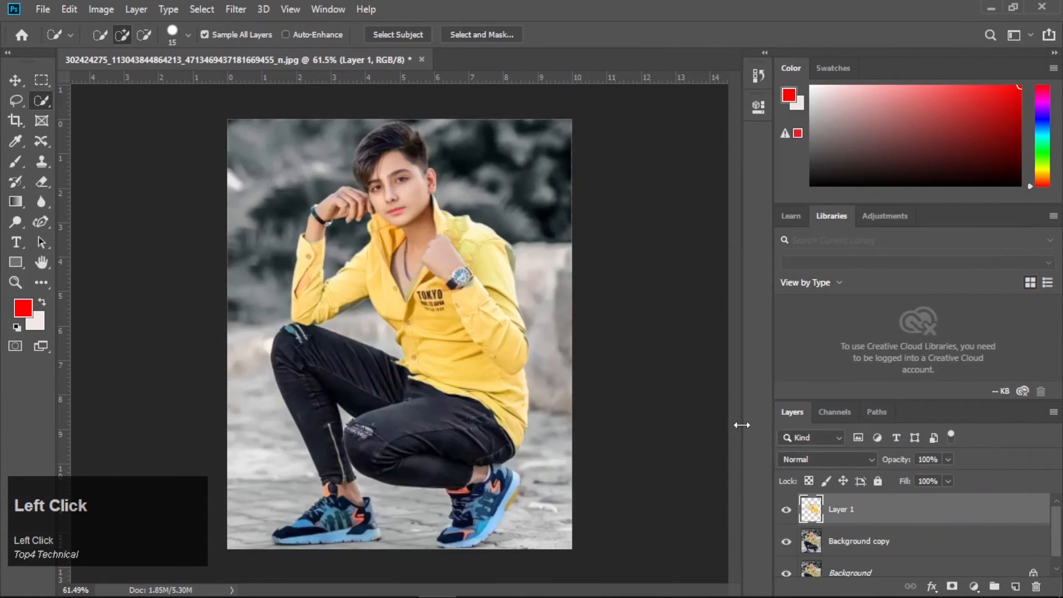
- Select the jeans on the Background copy layer and copy them to a new layer
click(826, 546)
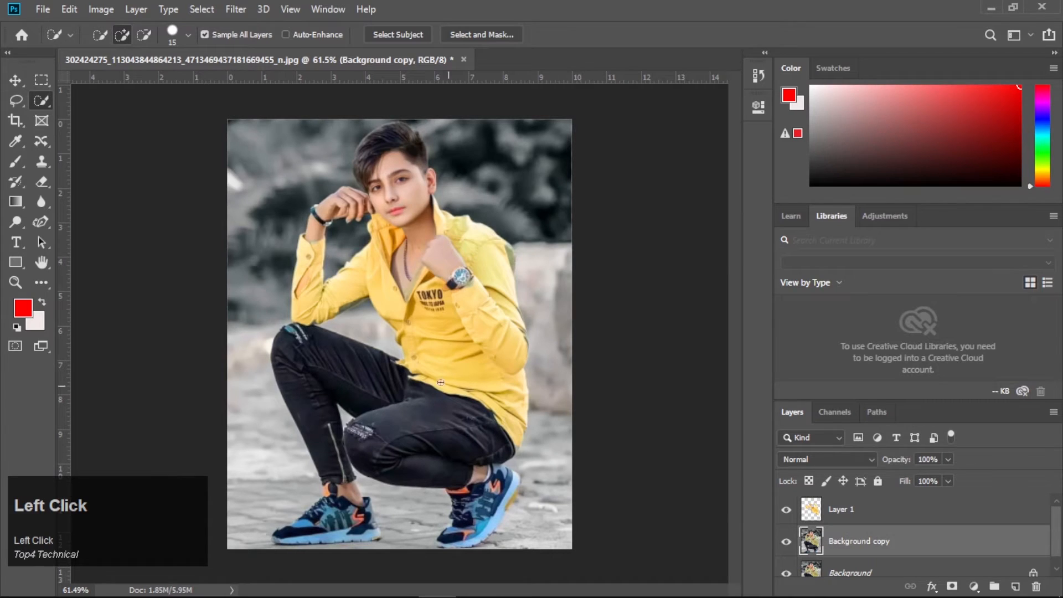
mouse_move(376, 375)
mouse_down()
mouse_move(305, 385)
mouse_move(311, 396)
mouse_move(409, 408)
mouse_move(387, 400)
mouse_move(441, 447)
mouse_up()
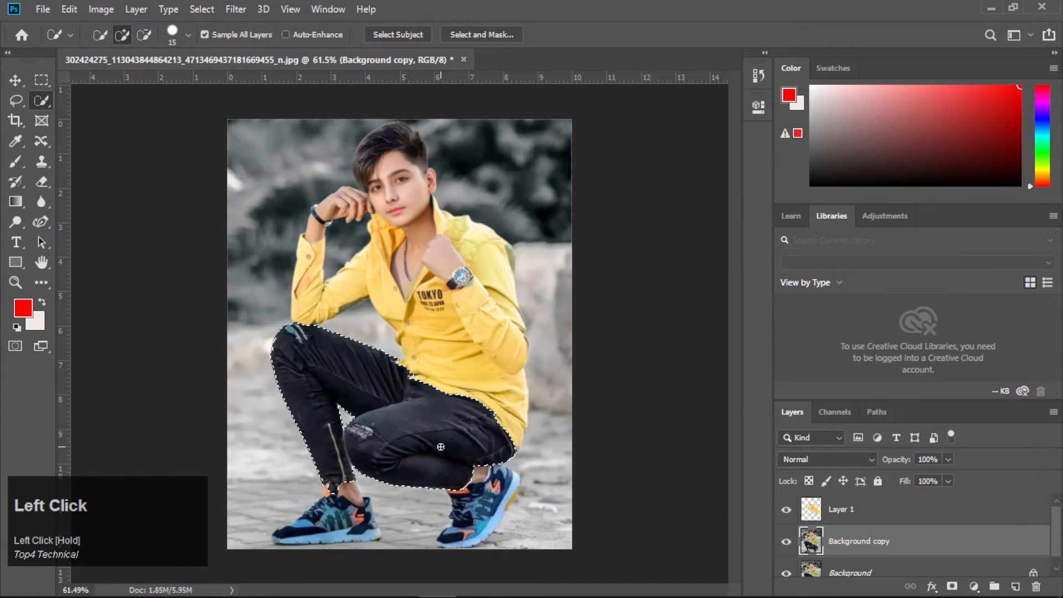
key(ctrl+j)
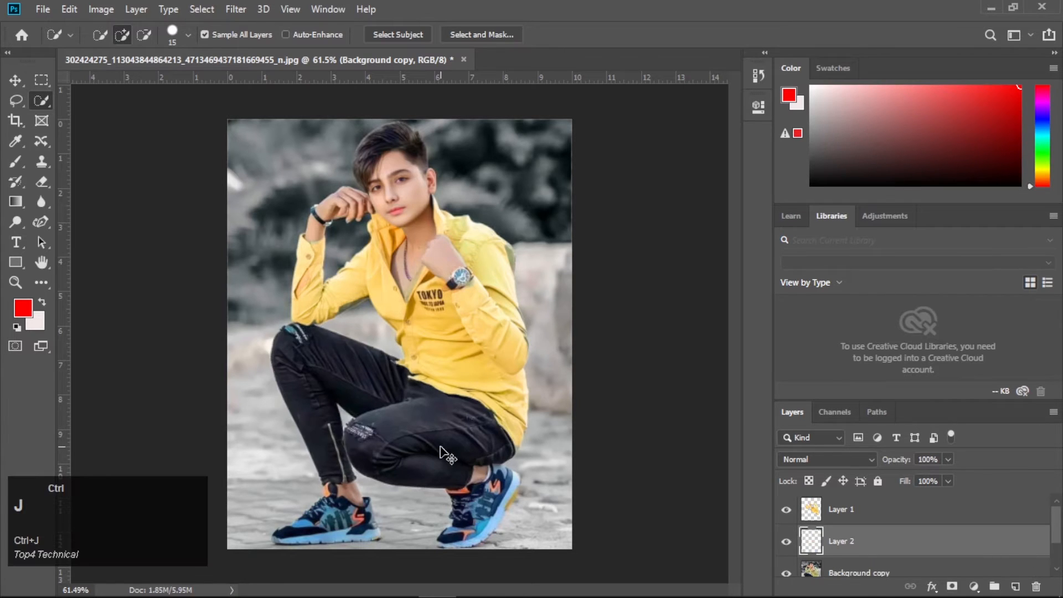
- Apply a Camera Raw Filter with Temperature -86 to the jeans layer
click(233, 9)
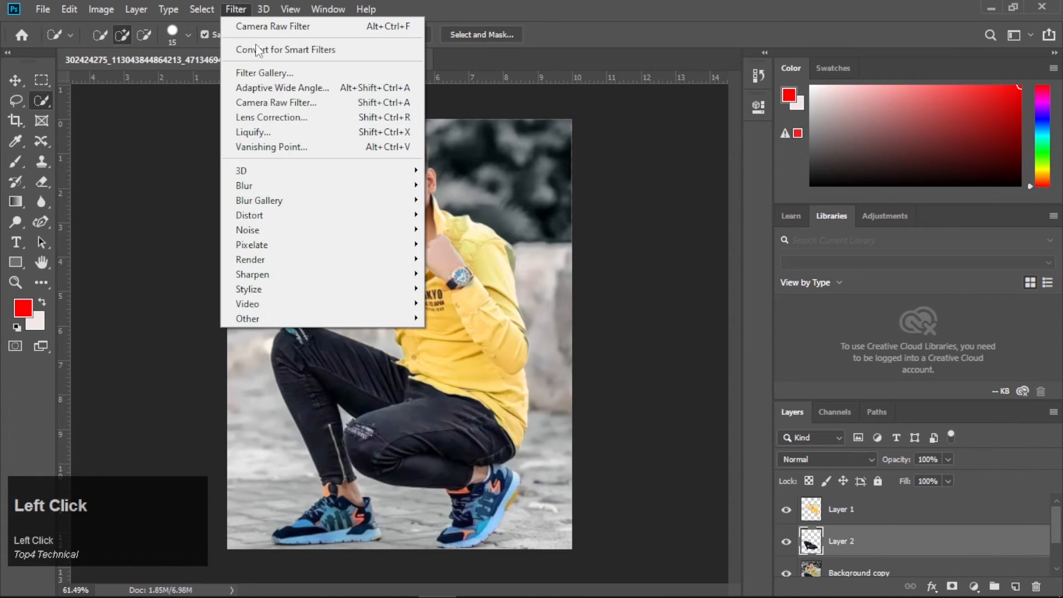
click(262, 98)
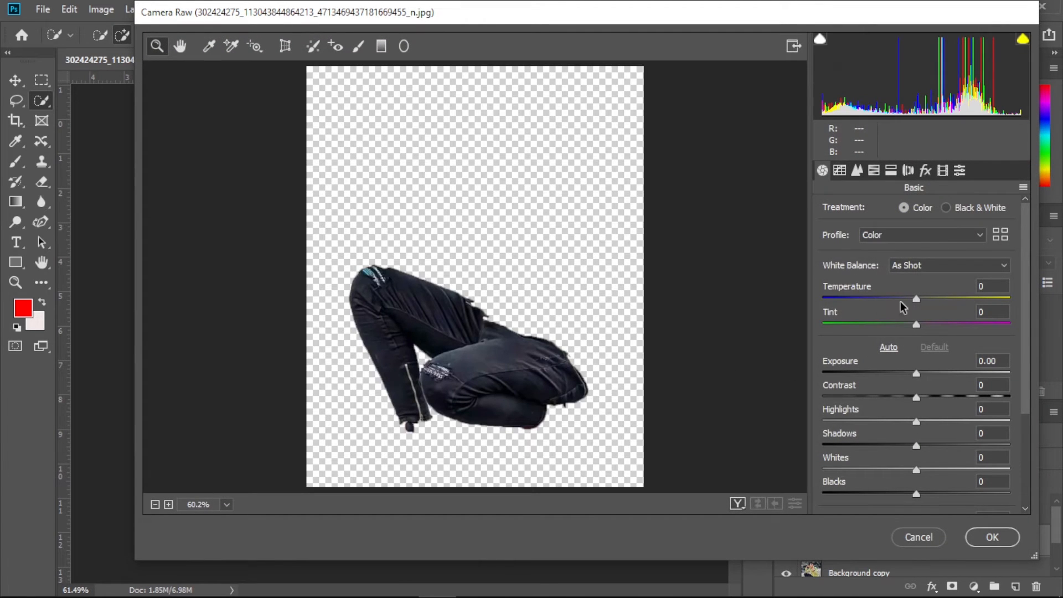
drag(916, 298, 836, 298)
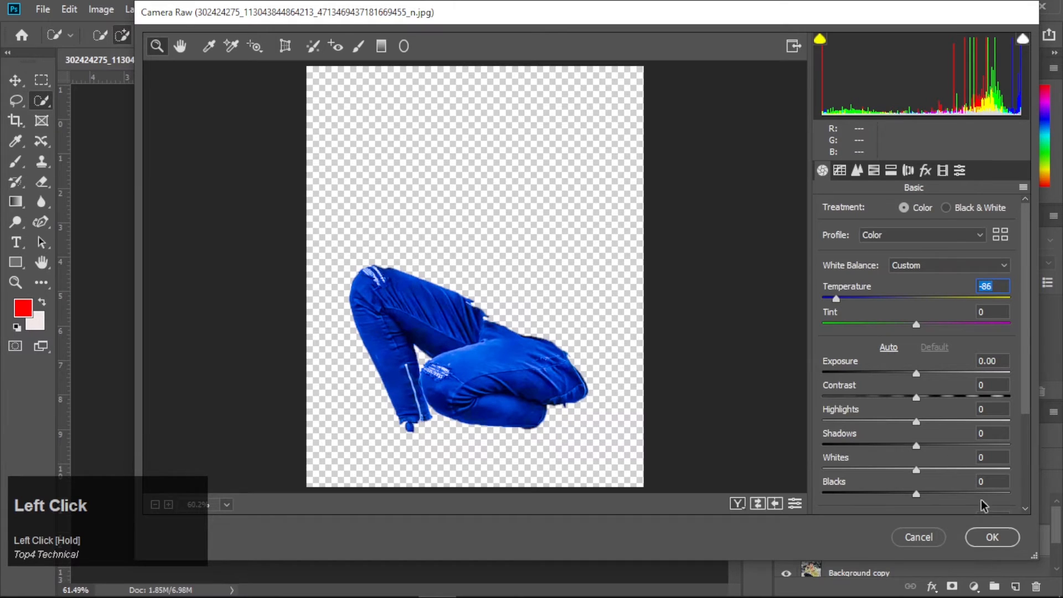
click(992, 538)
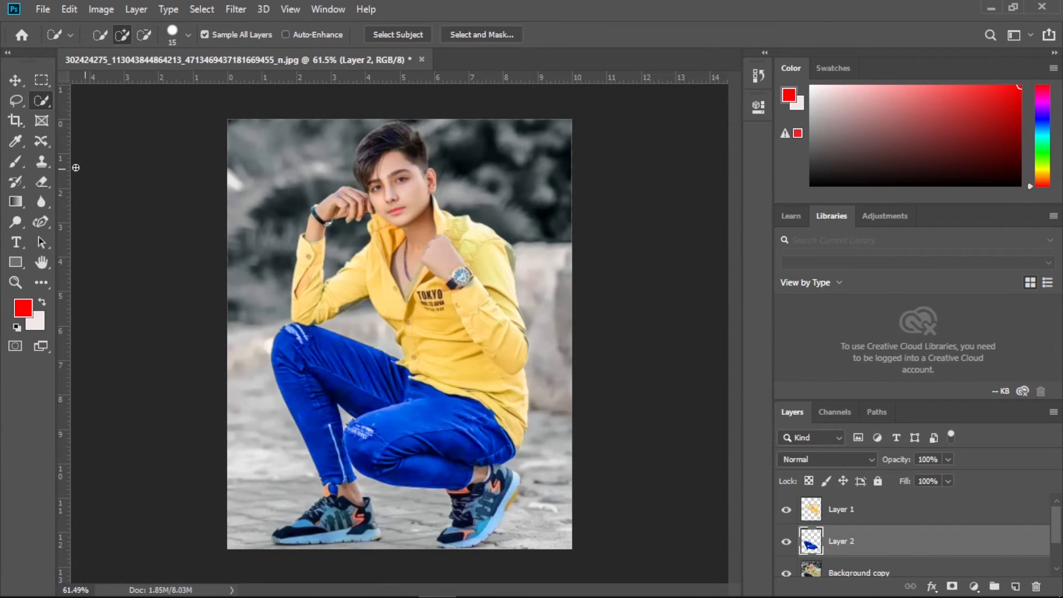
- With the Brush tool in red, paint a soft spot on the boy's left cheek on a new empty layer
right_click(15, 162)
click(49, 158)
scroll(421, 175, up, 1)
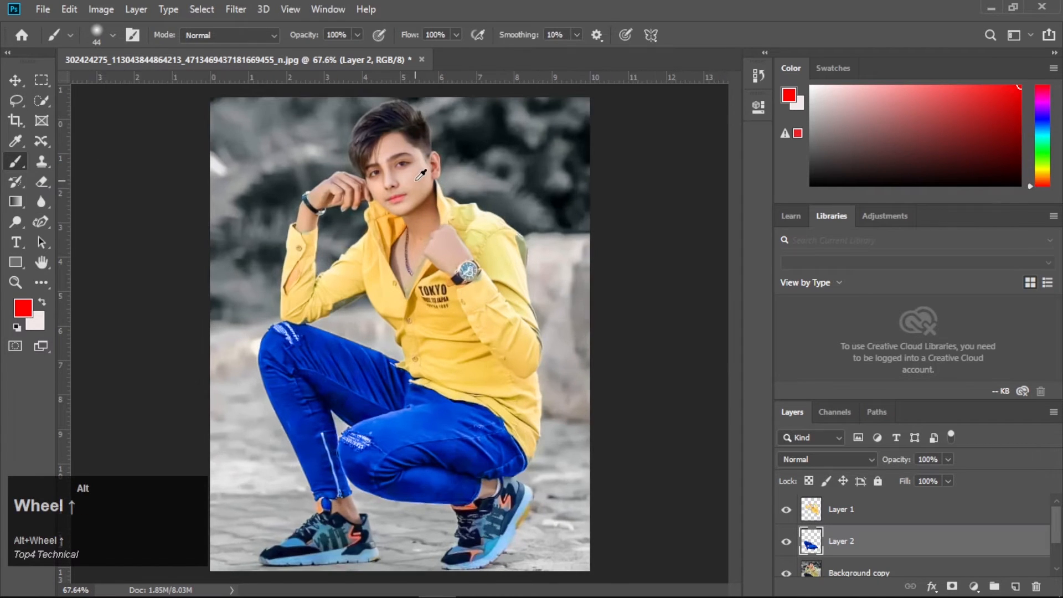
scroll(421, 175, up, 9)
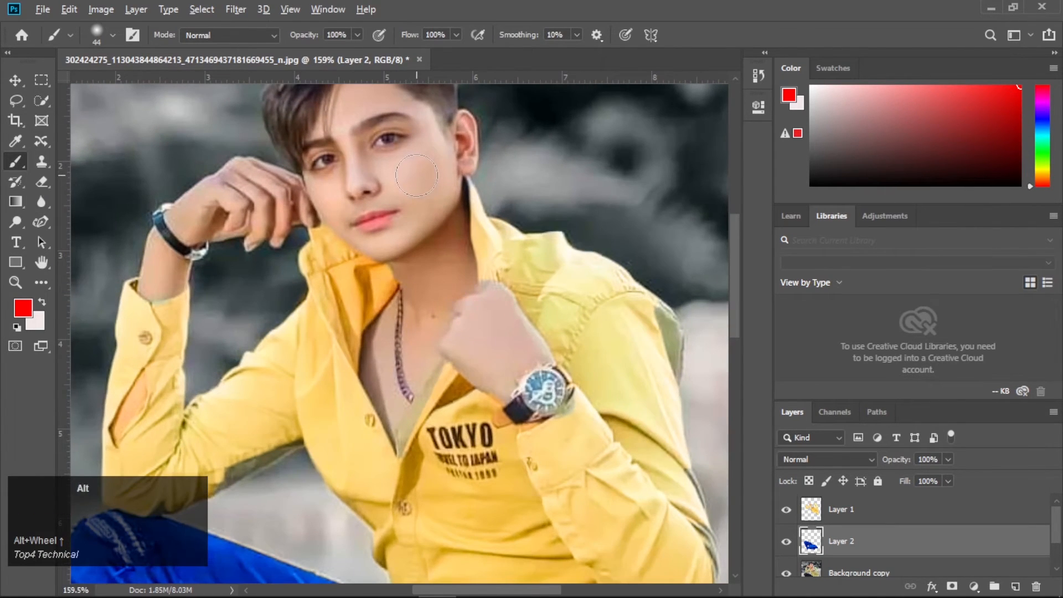
scroll(416, 174, up, 8)
click(415, 174)
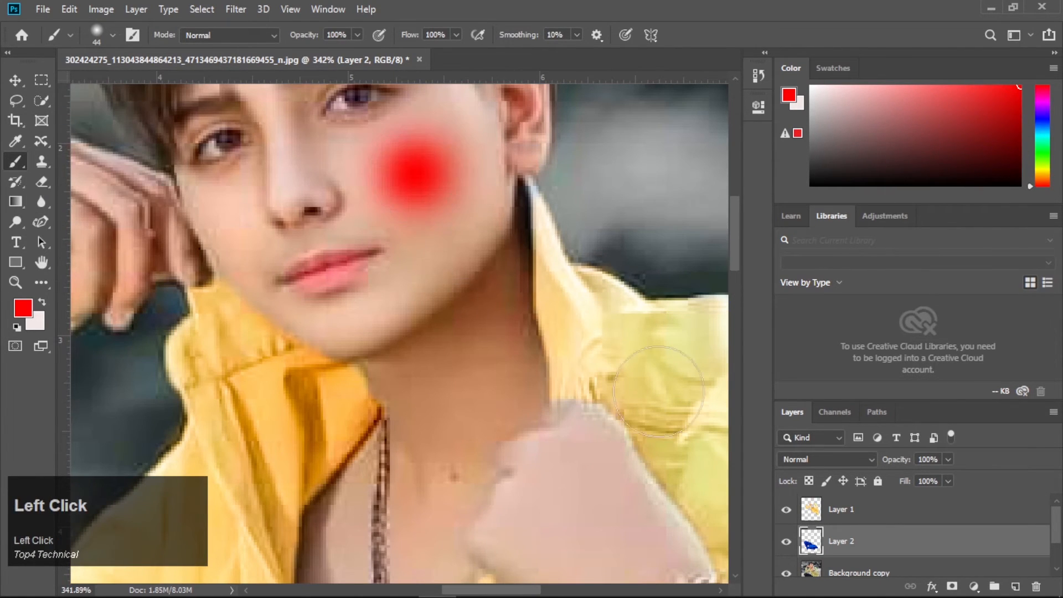
key(ctrl+z)
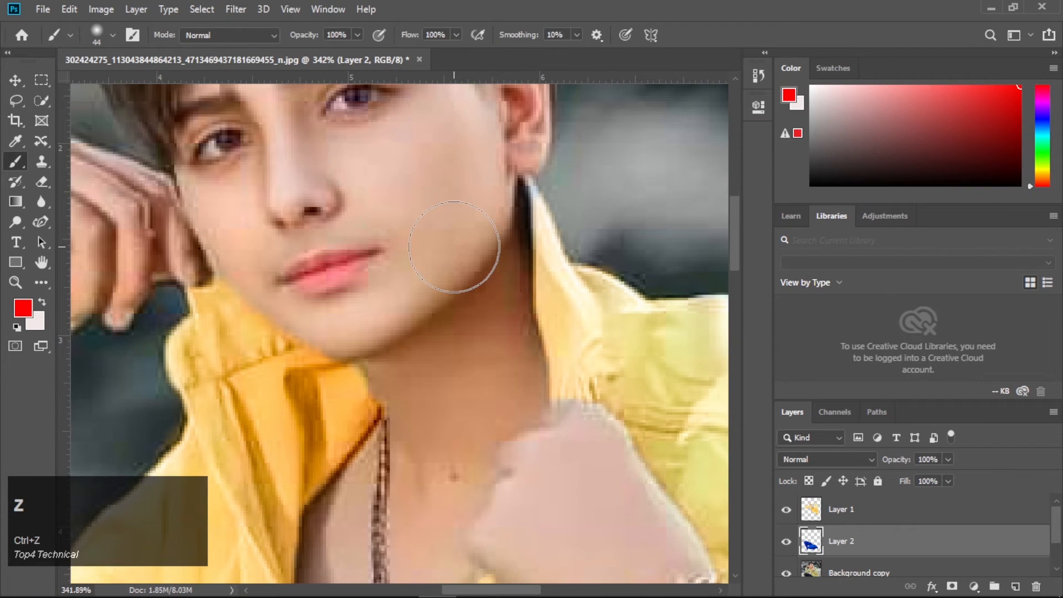
click(1015, 586)
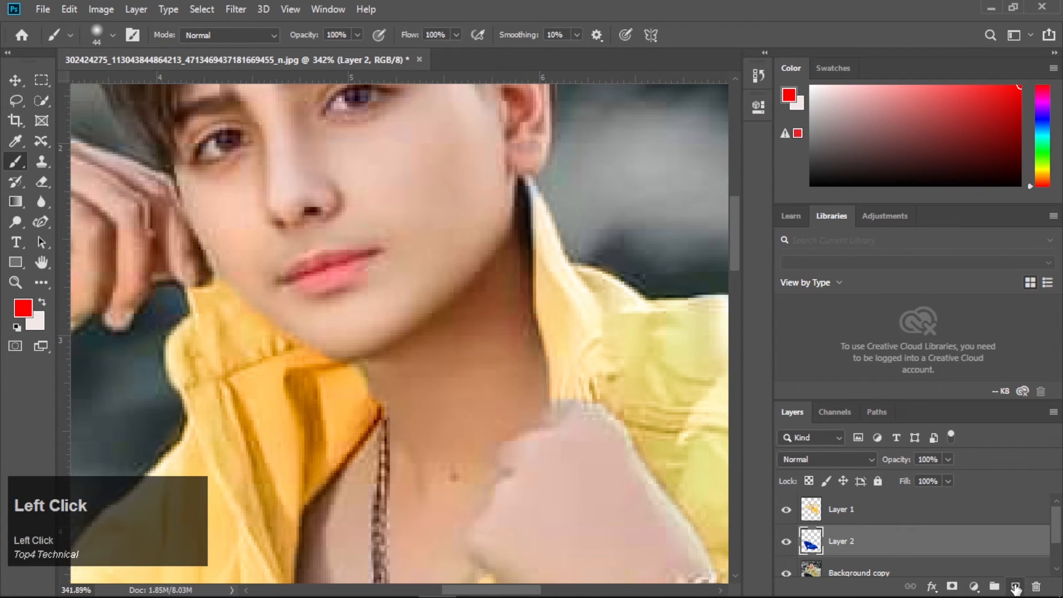
click(426, 183)
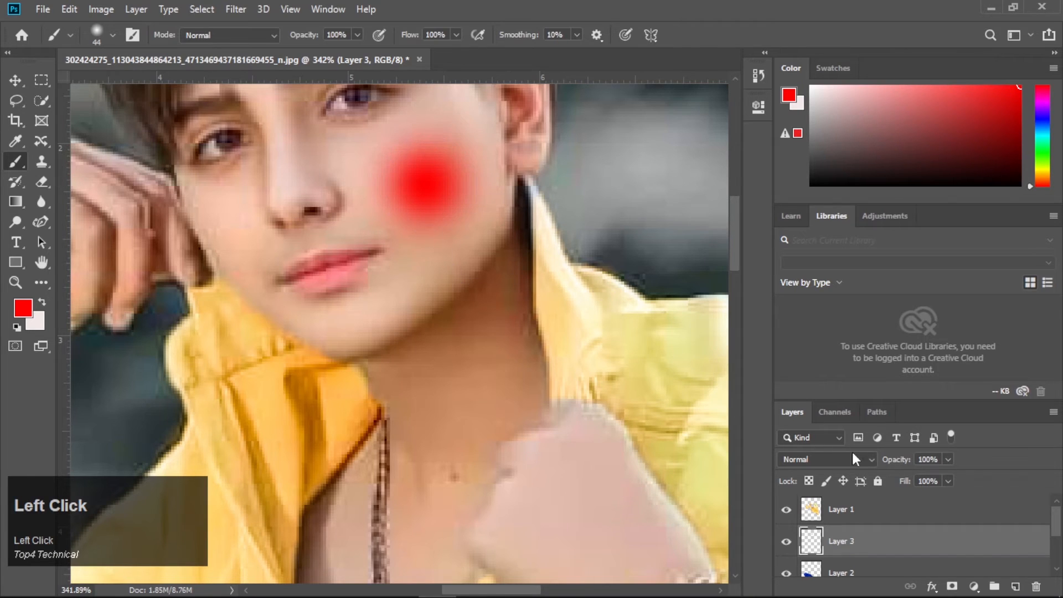
- Lower the cheek layer's opacity to 40%
click(947, 460)
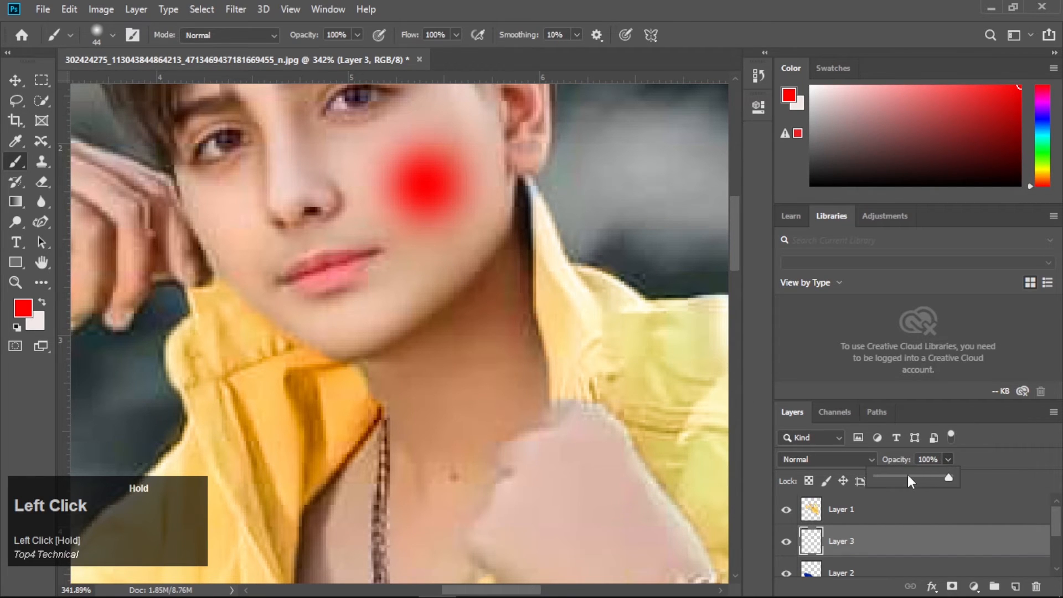
mouse_move(908, 474)
mouse_down()
mouse_move(888, 476)
mouse_move(899, 474)
mouse_up()
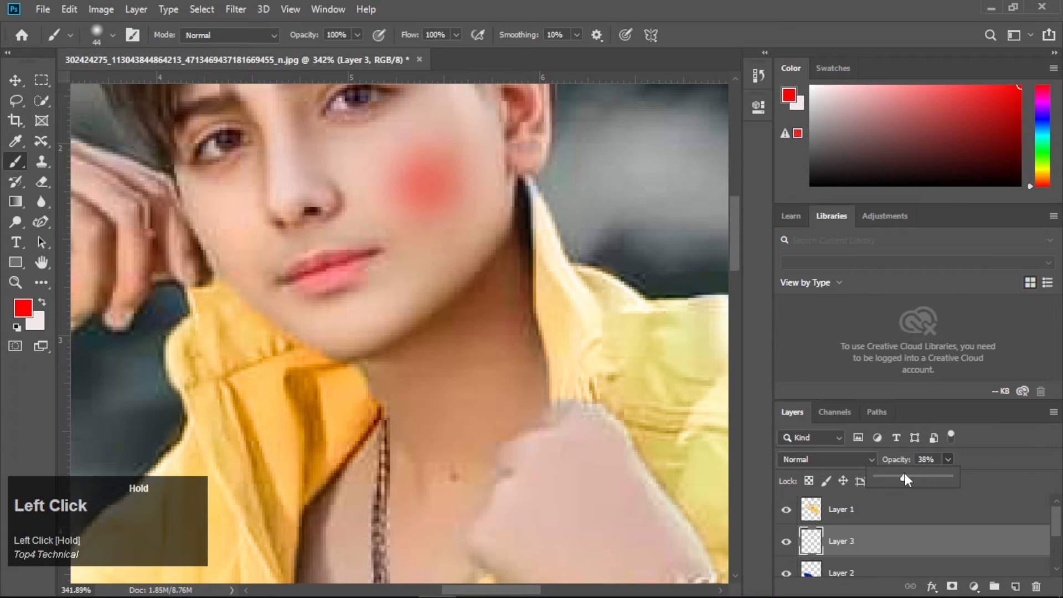
scroll(605, 308, up, 3)
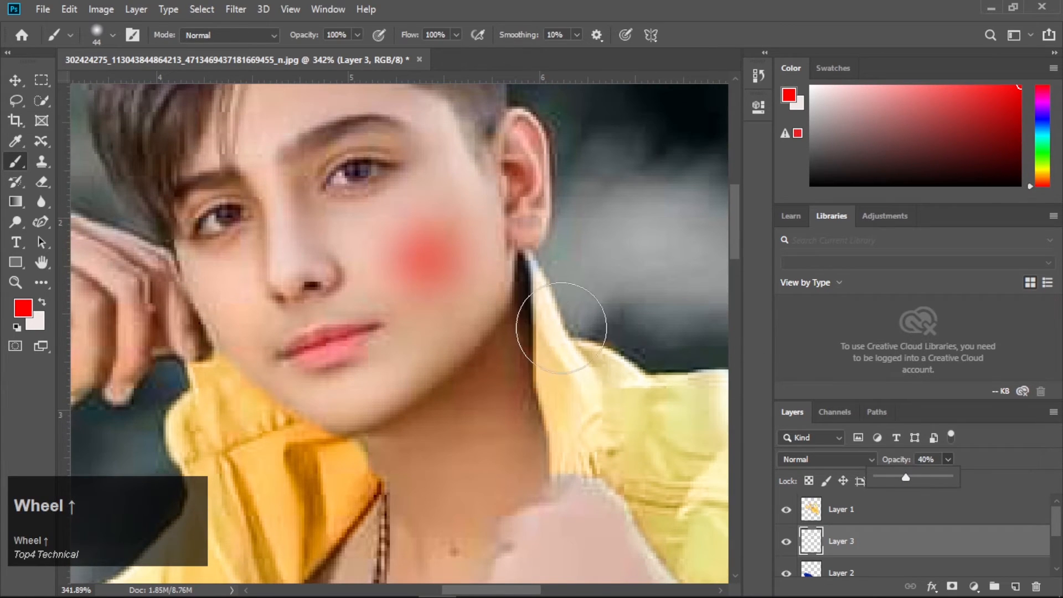
- Lasso-select a thin vertical slit across the boy's left eyebrow
scroll(555, 322, down, 2)
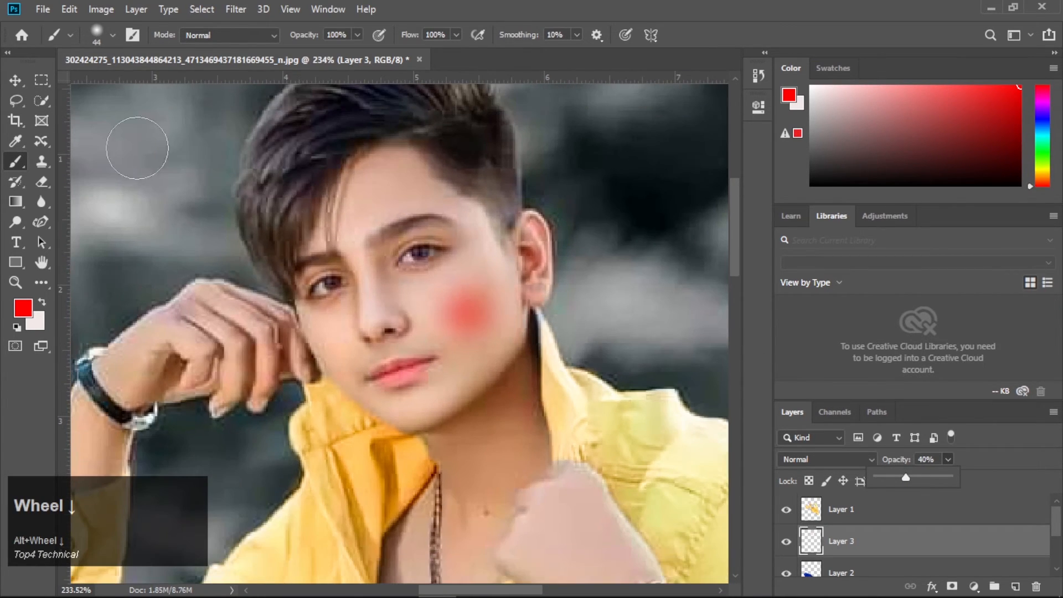
click(24, 81)
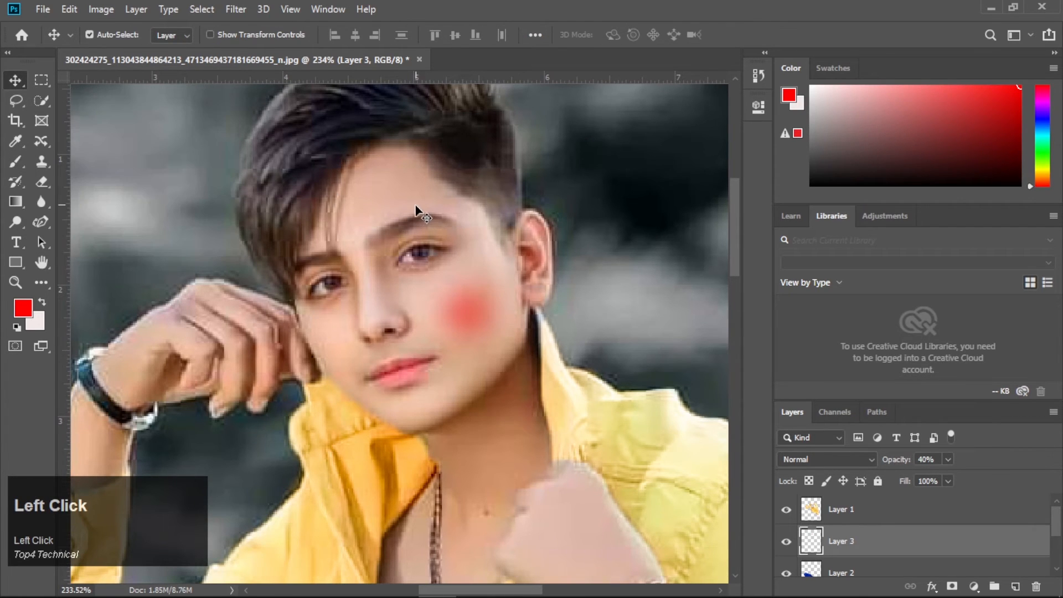
scroll(416, 206, up, 2)
scroll(416, 209, up, 1)
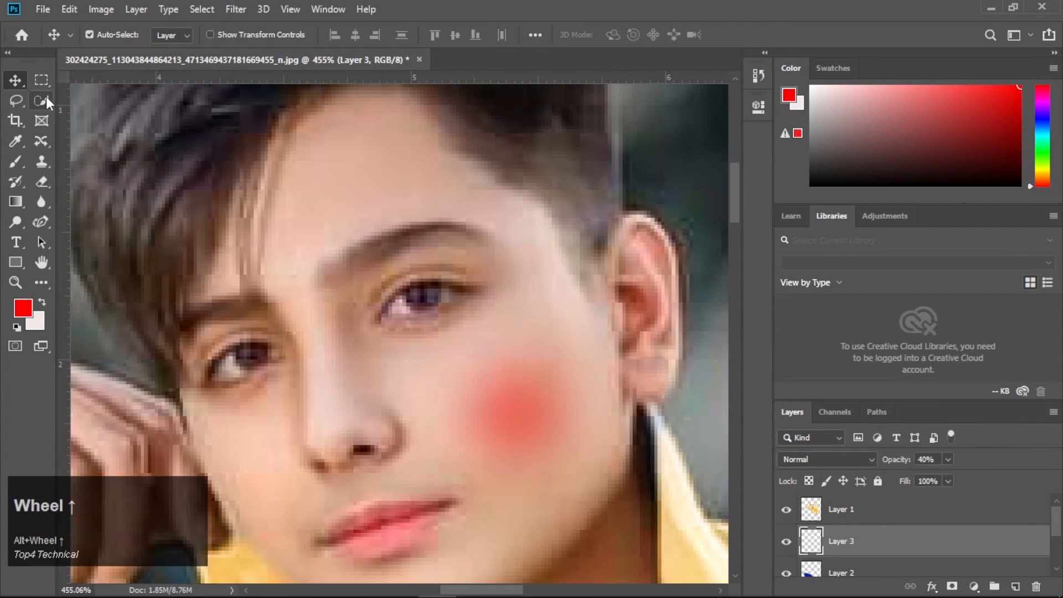
click(17, 101)
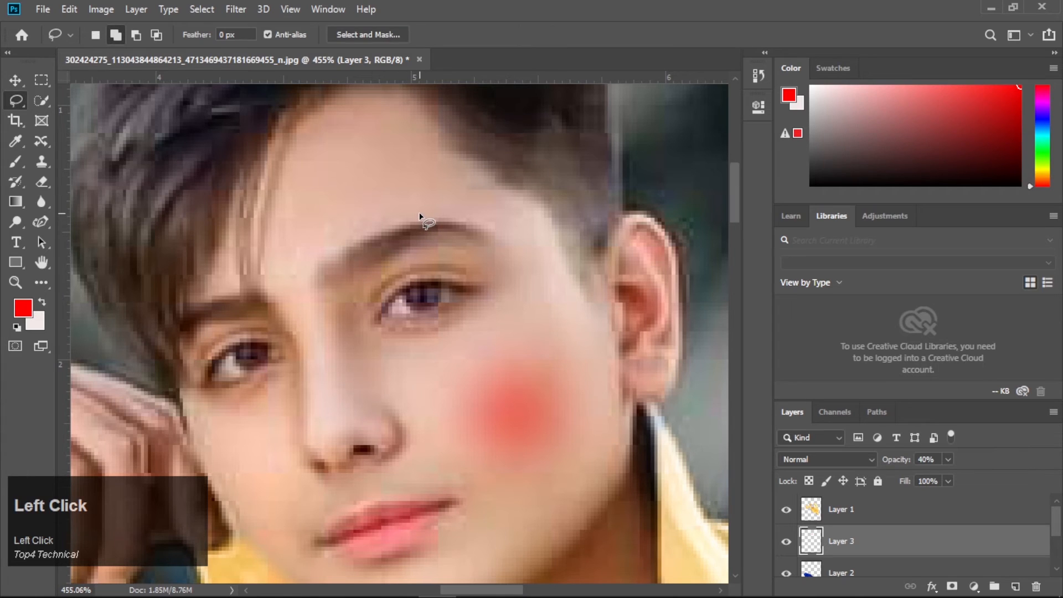
mouse_move(416, 221)
mouse_down()
mouse_move(411, 233)
mouse_move(424, 223)
mouse_move(421, 234)
mouse_up()
click(523, 243)
drag(413, 240, 424, 220)
- Switch to the Mixer Brush Tool and set its brush size to 12 px
right_click(15, 161)
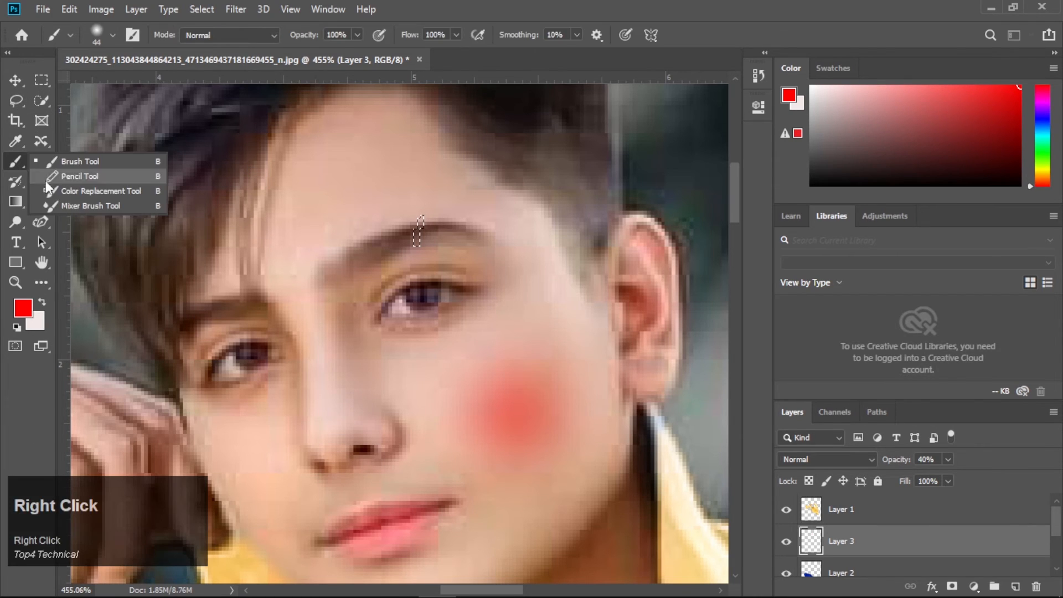
click(81, 206)
key(alt)
right_click(455, 250)
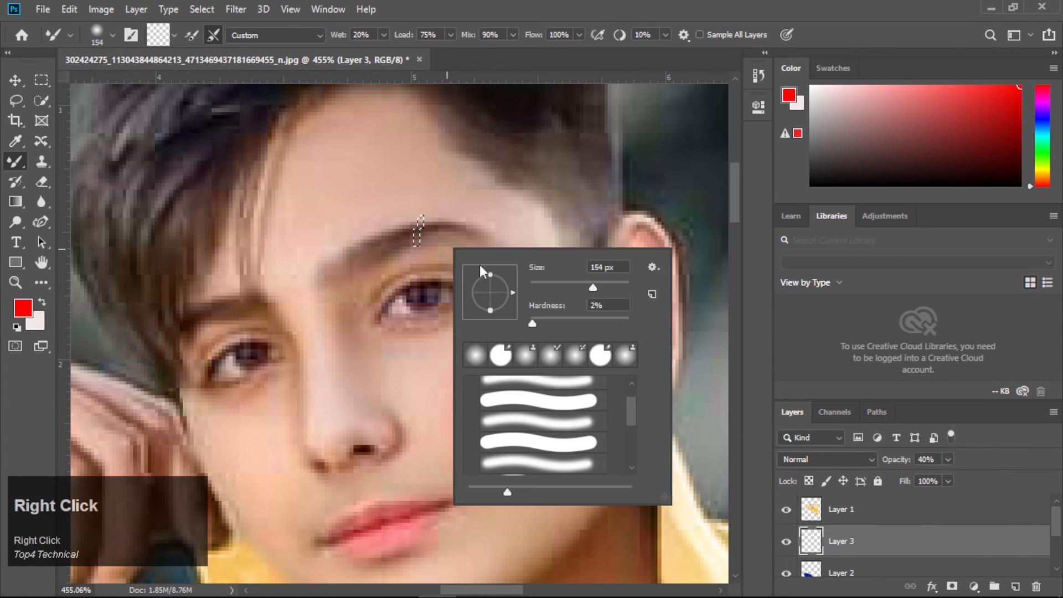
click(553, 288)
click(517, 410)
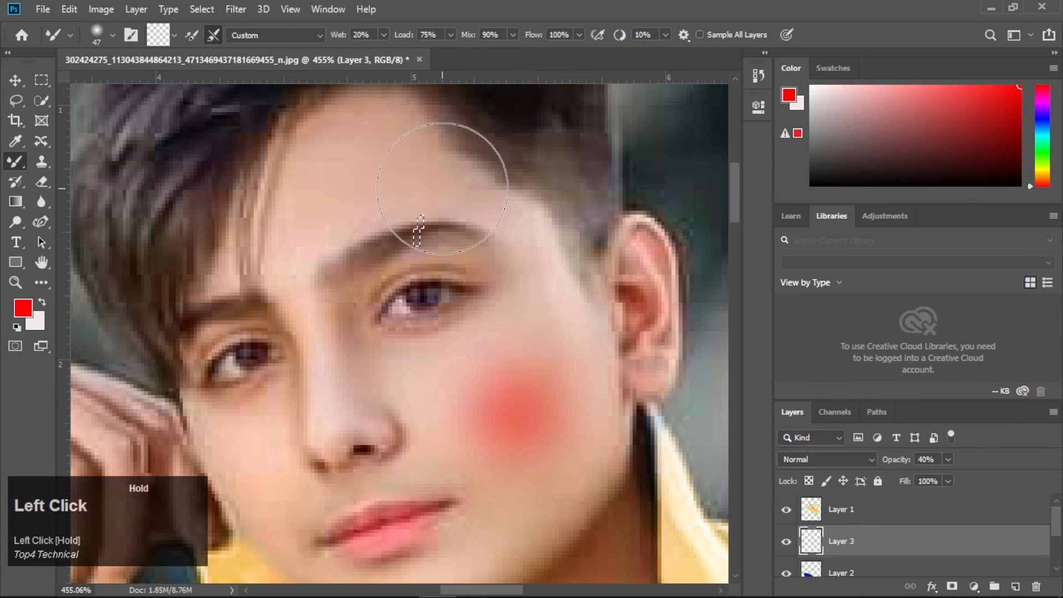
scroll(440, 229, up, 5)
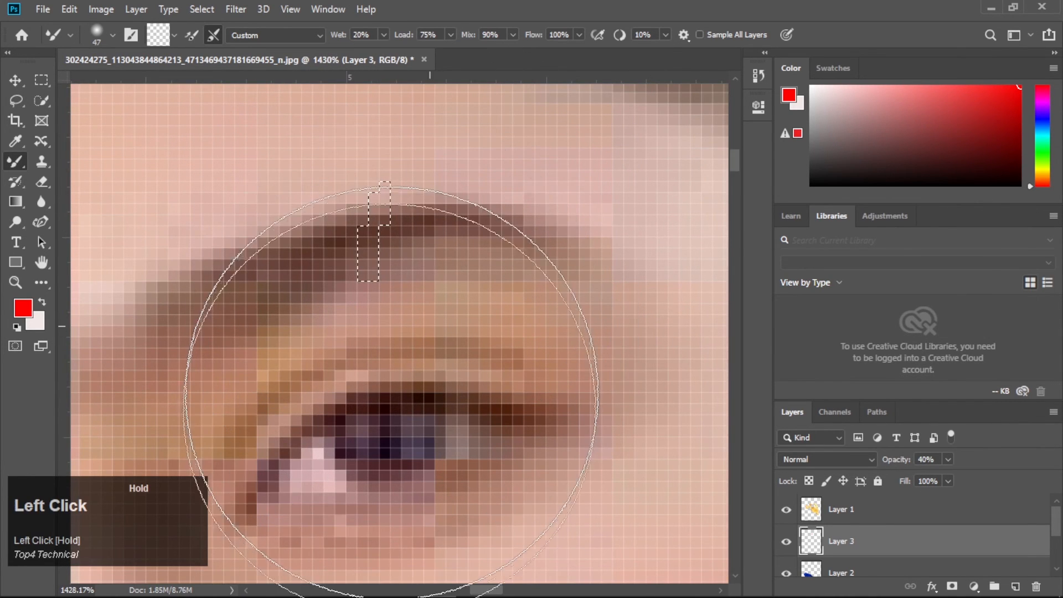
right_click(471, 351)
drag(500, 372, 481, 369)
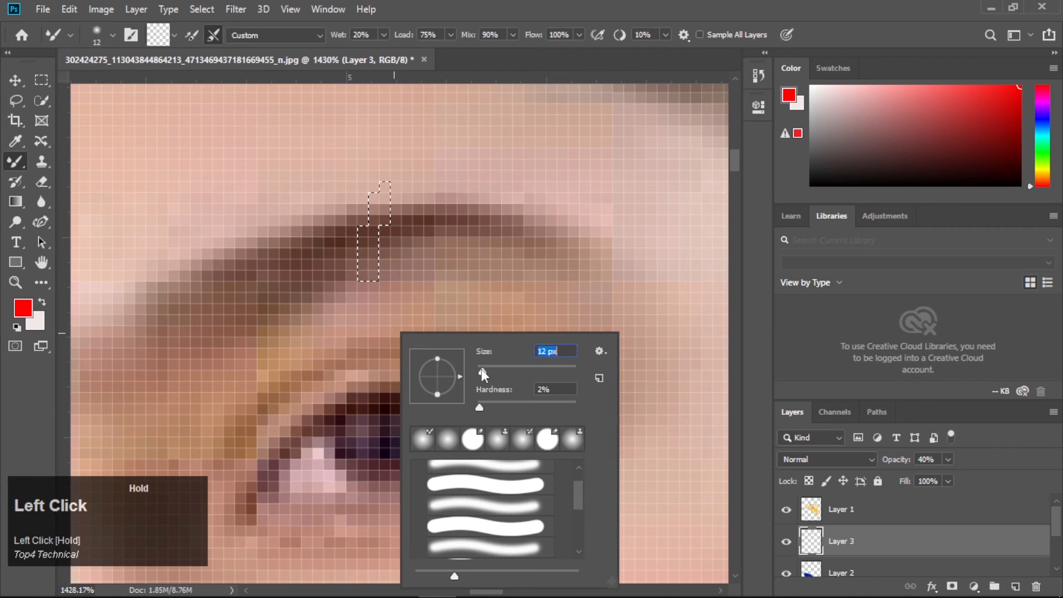
- Blend skin tone into the selected eyebrow slit with the Mixer Brush, then deselect
click(385, 247)
drag(384, 238, 387, 231)
scroll(387, 231, down, 9)
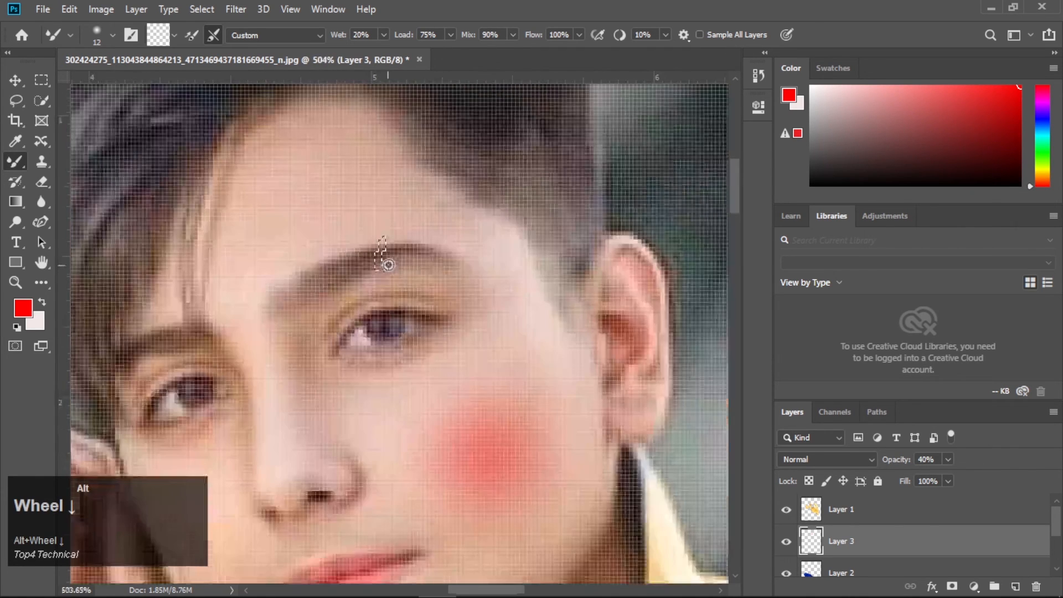
key(ctrl+d)
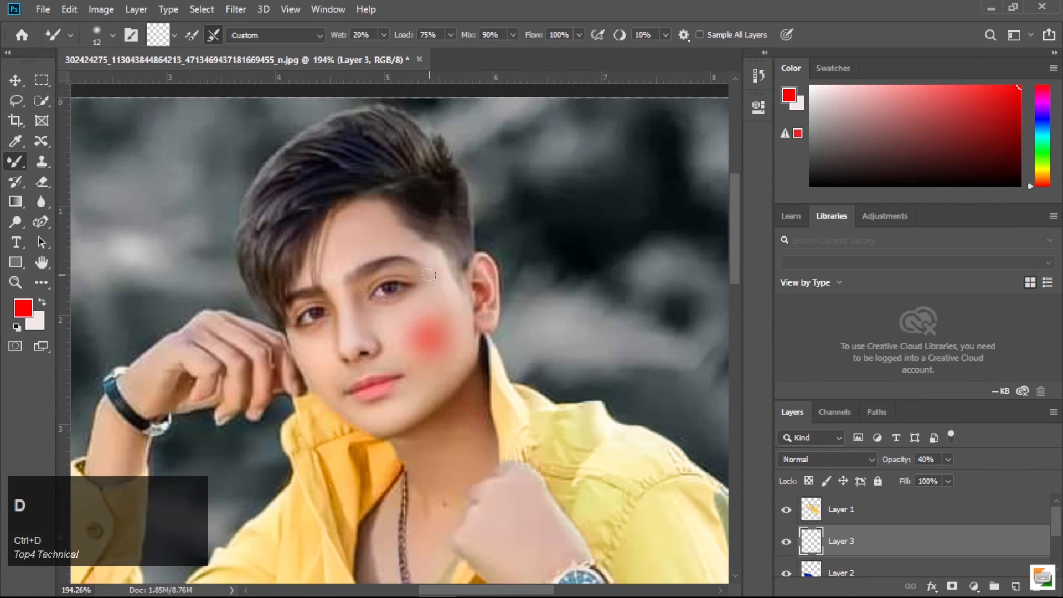
- Hide the blue jeans layers and toggle the other layers' visibility to compare the edits with the original
scroll(429, 275, down, 2)
scroll(429, 275, down, 5)
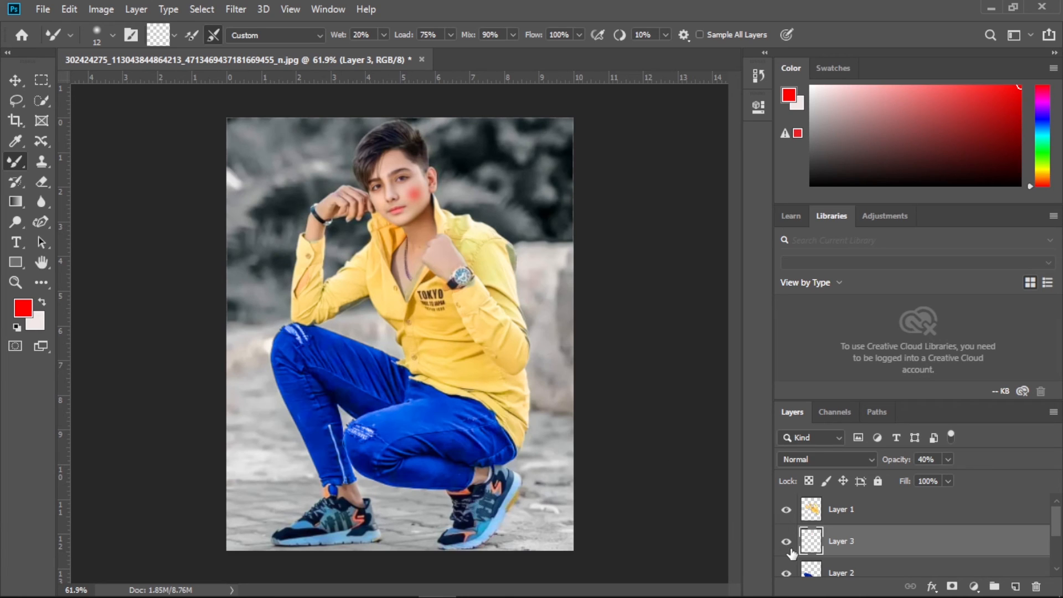
scroll(792, 554, down, 1)
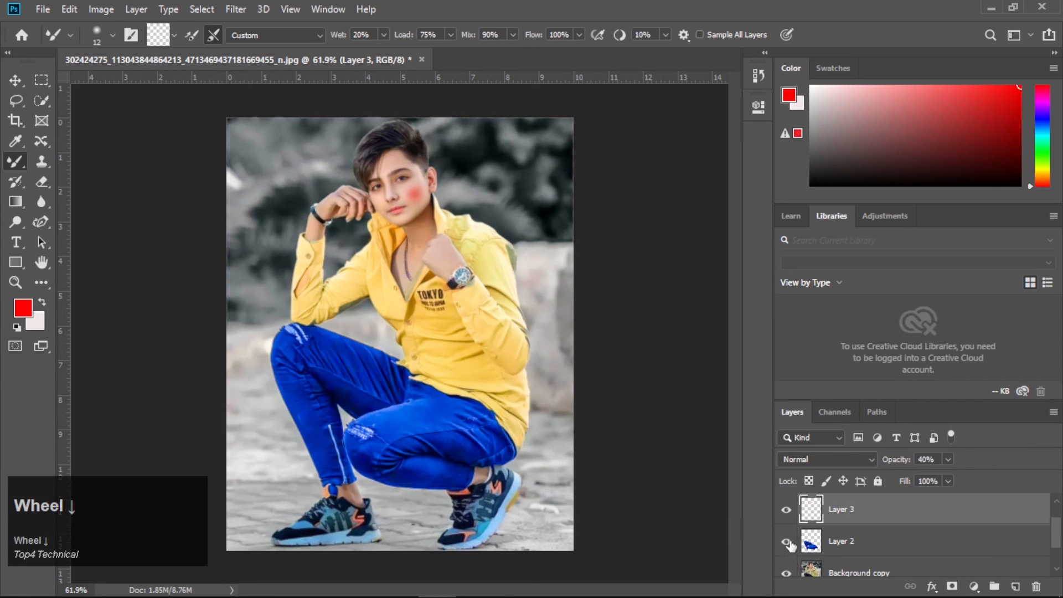
scroll(844, 519, down, 1)
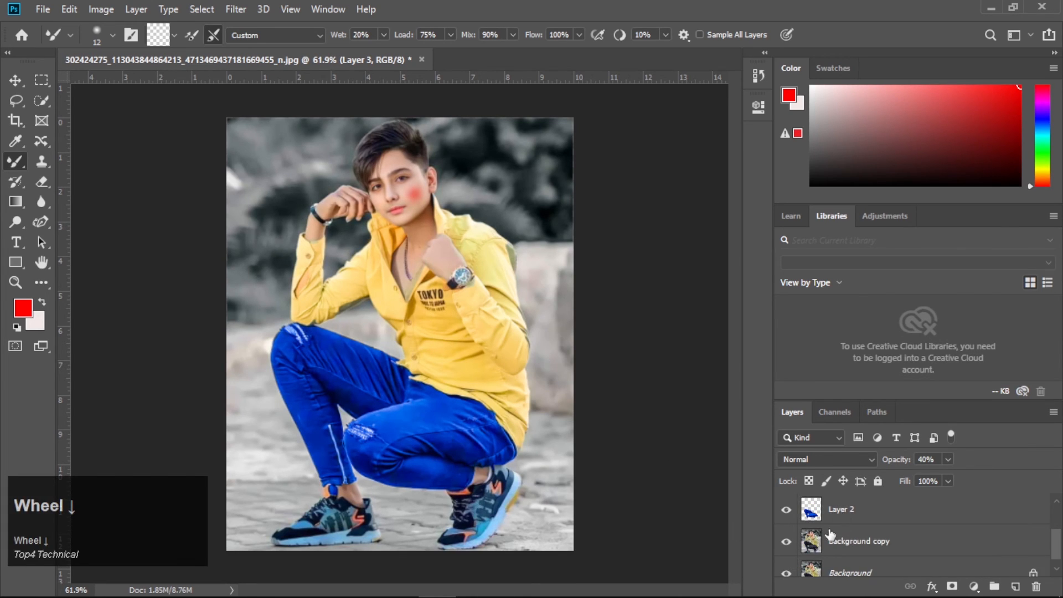
click(787, 541)
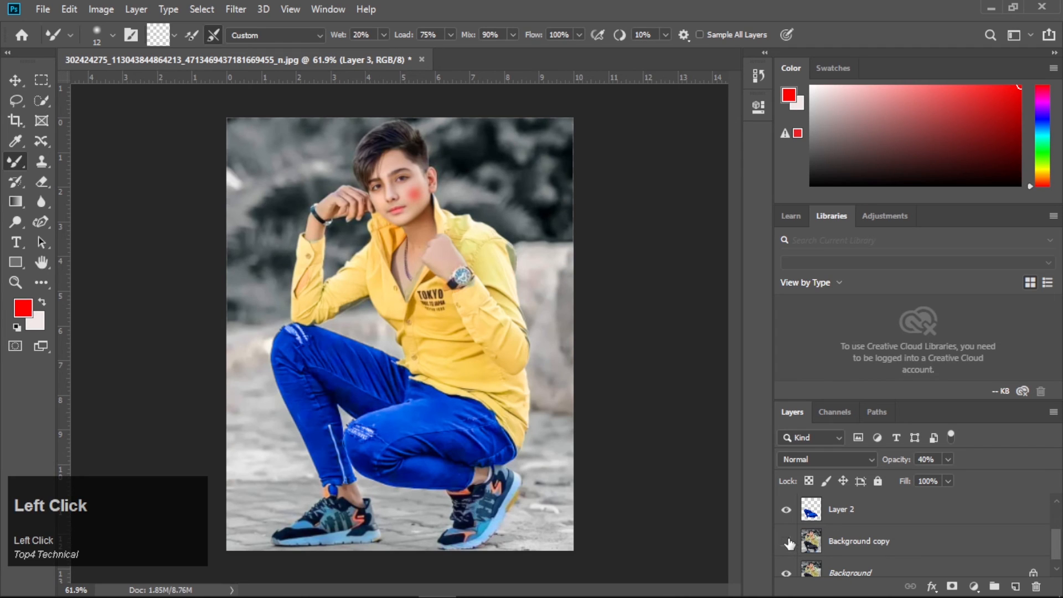
scroll(787, 545, up, 2)
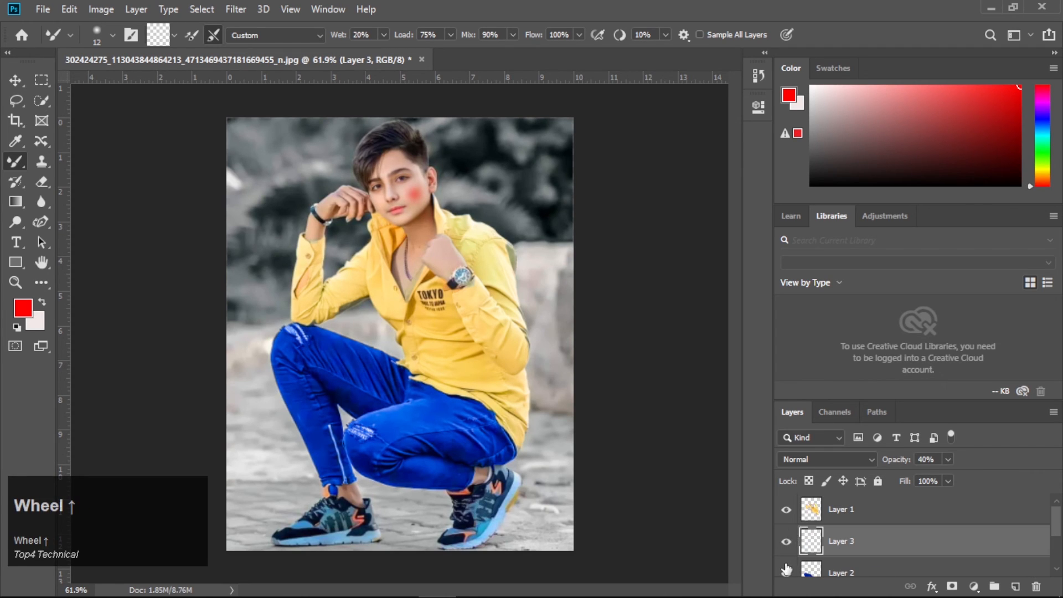
click(787, 570)
click(787, 541)
click(787, 510)
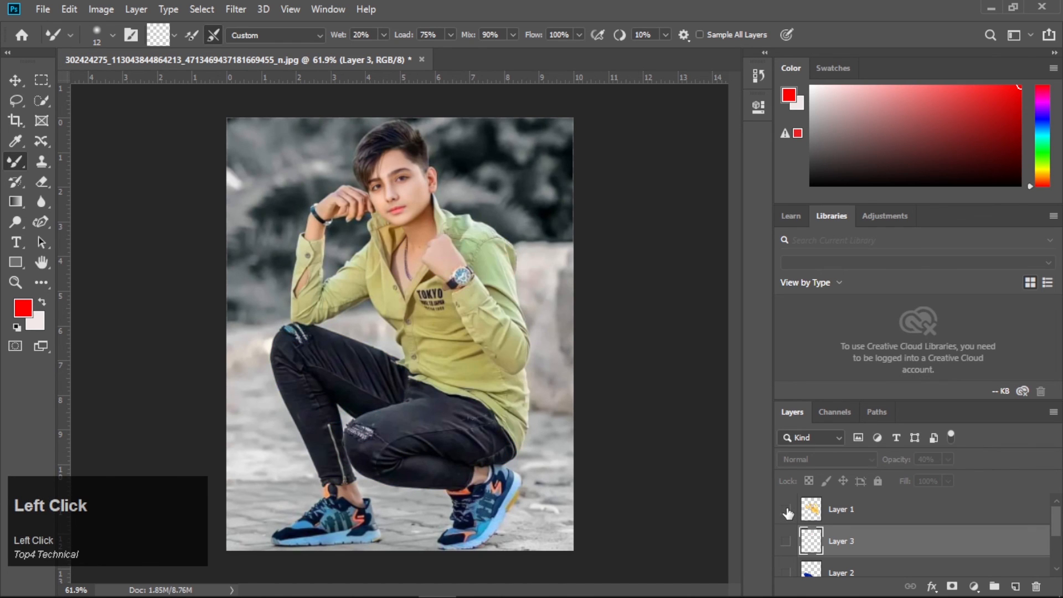
click(787, 509)
click(786, 542)
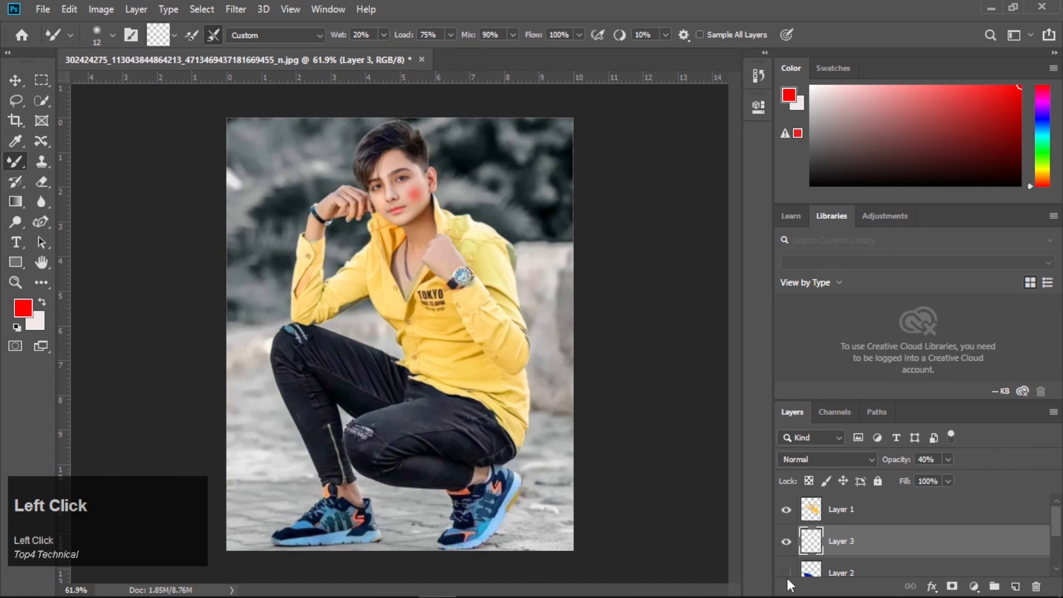